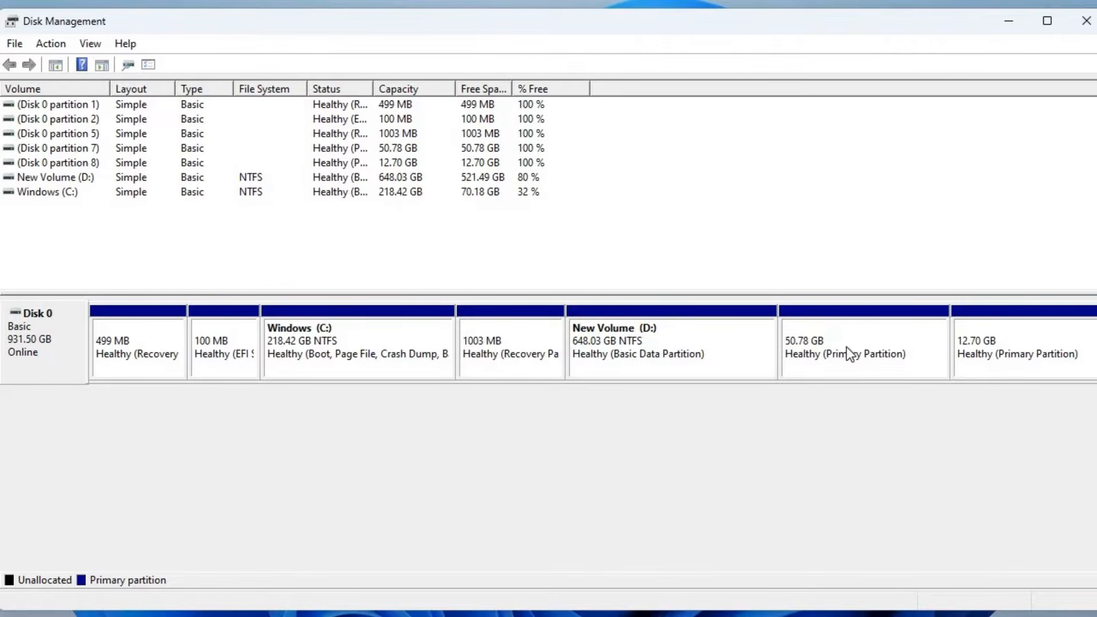
# - Delete the 12.70 GB primary partition without a drive letter on Disk 0
pyautogui.click(971, 357)
pyautogui.click(919, 360)
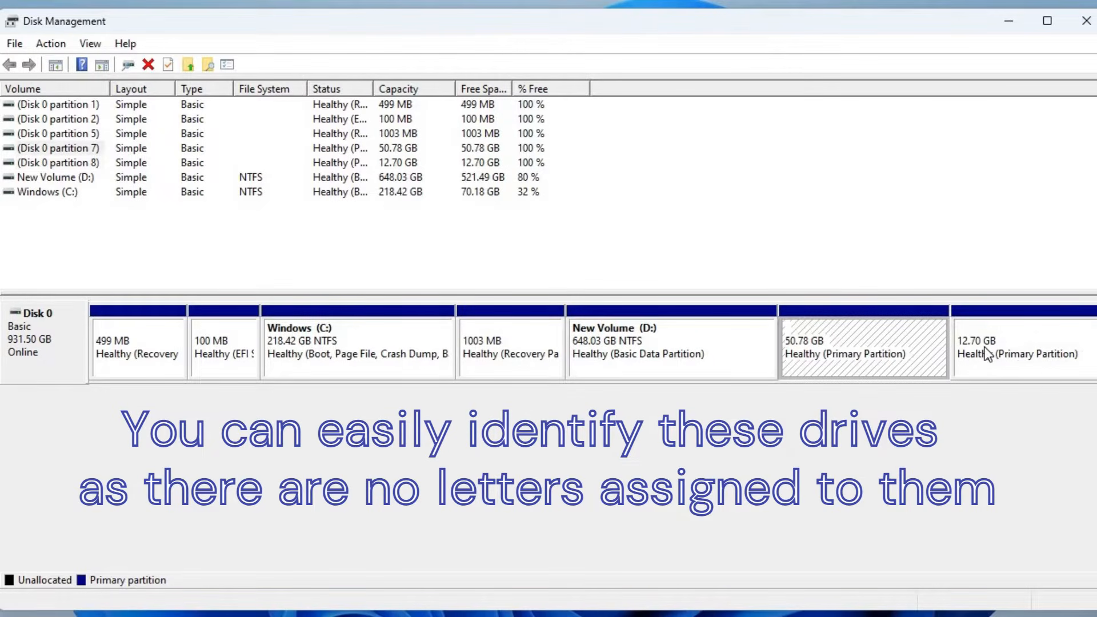
pyautogui.click(992, 339)
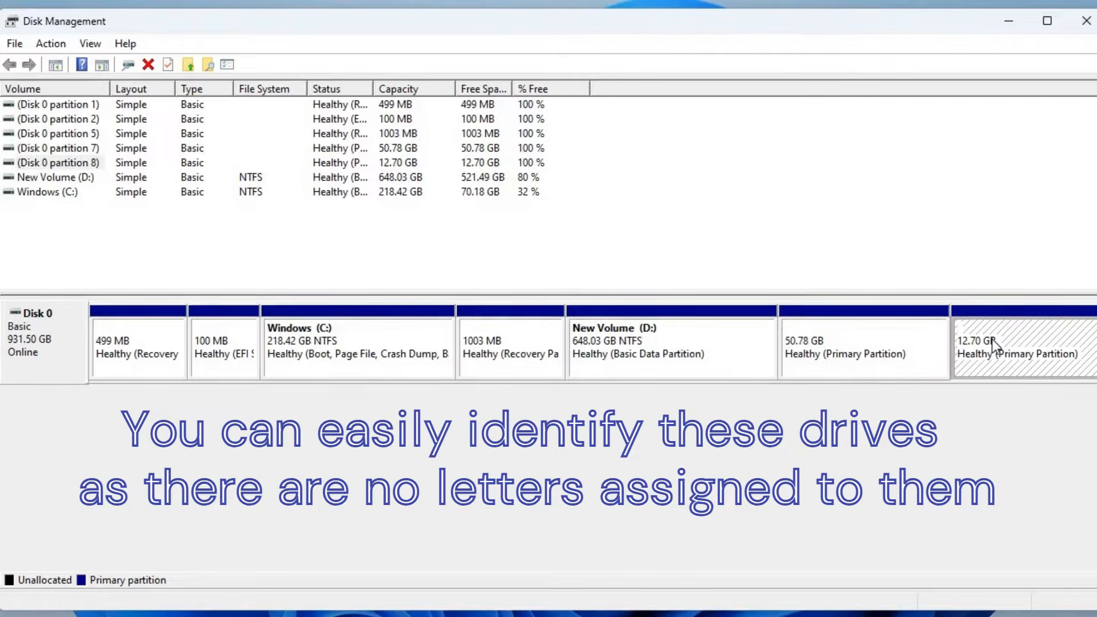
pyautogui.rightClick(992, 338)
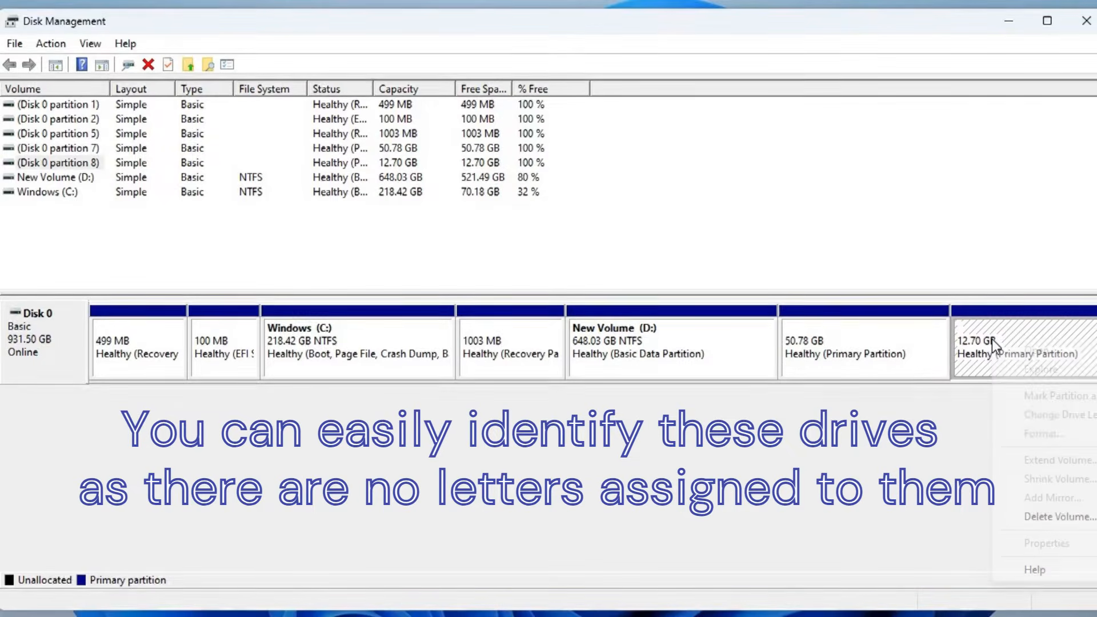
pyautogui.click(1046, 516)
pyautogui.click(610, 361)
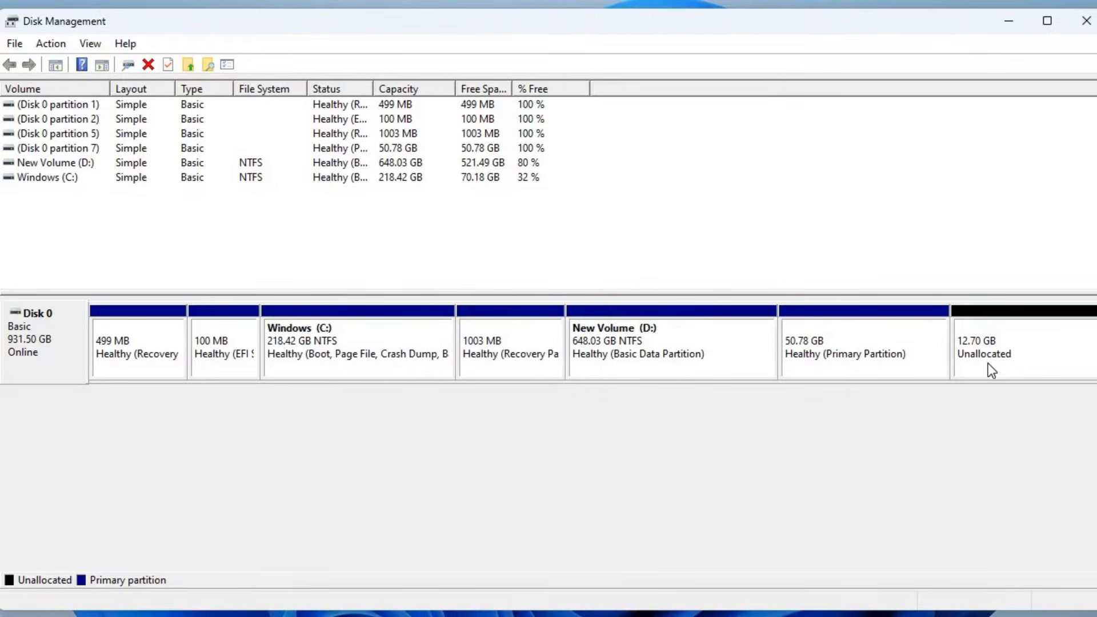
# - Delete the 50.78 GB primary partition next to New Volume (D:) on Disk 0
pyautogui.rightClick(860, 340)
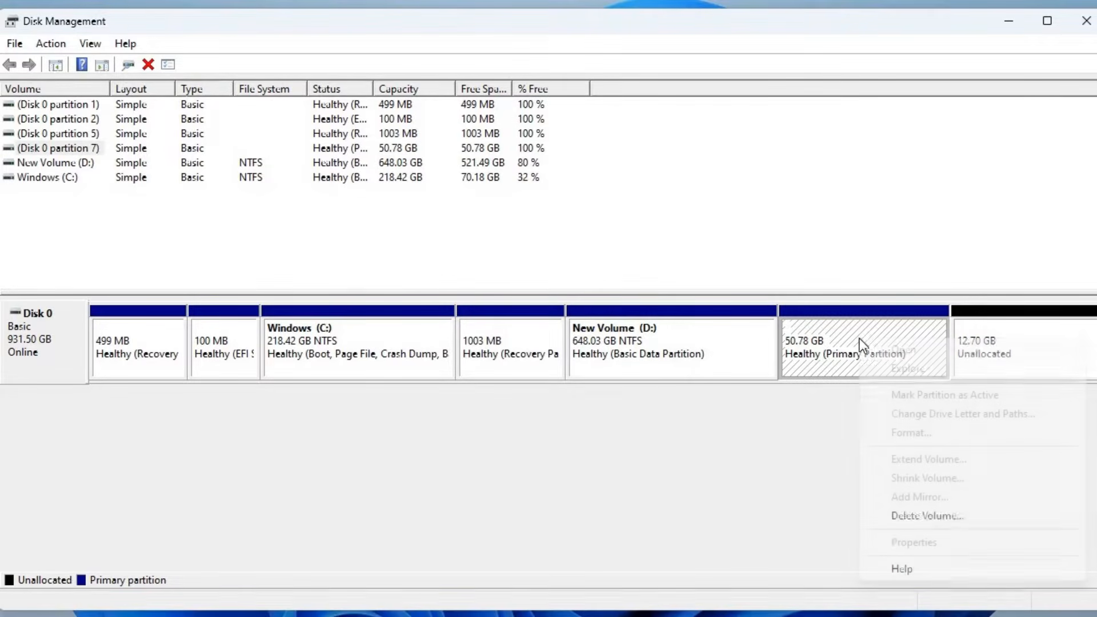
pyautogui.click(924, 517)
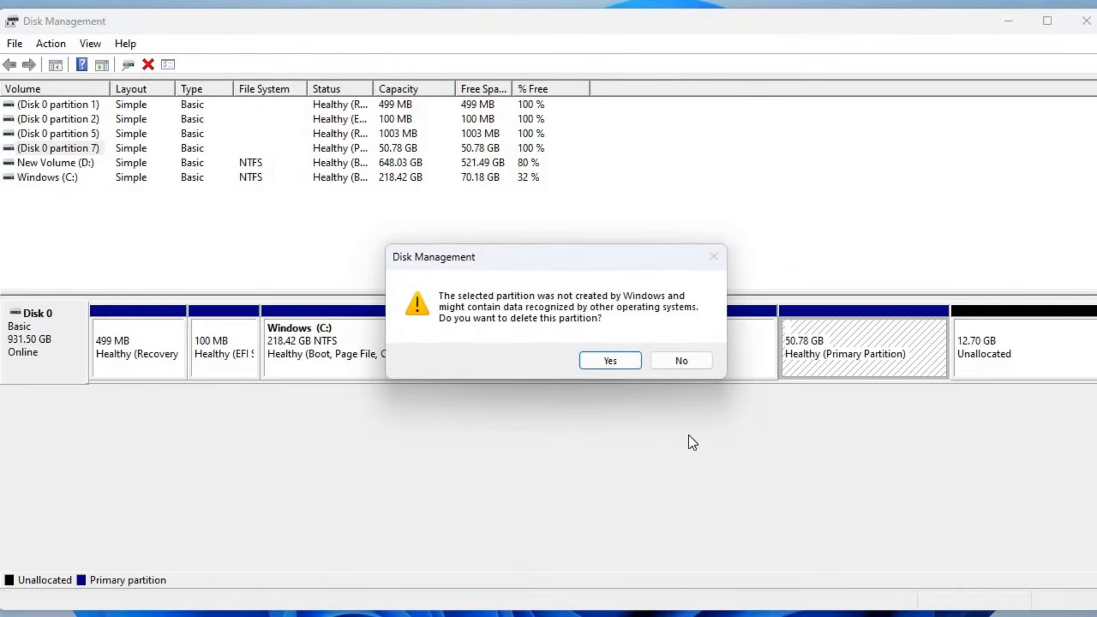
pyautogui.click(620, 364)
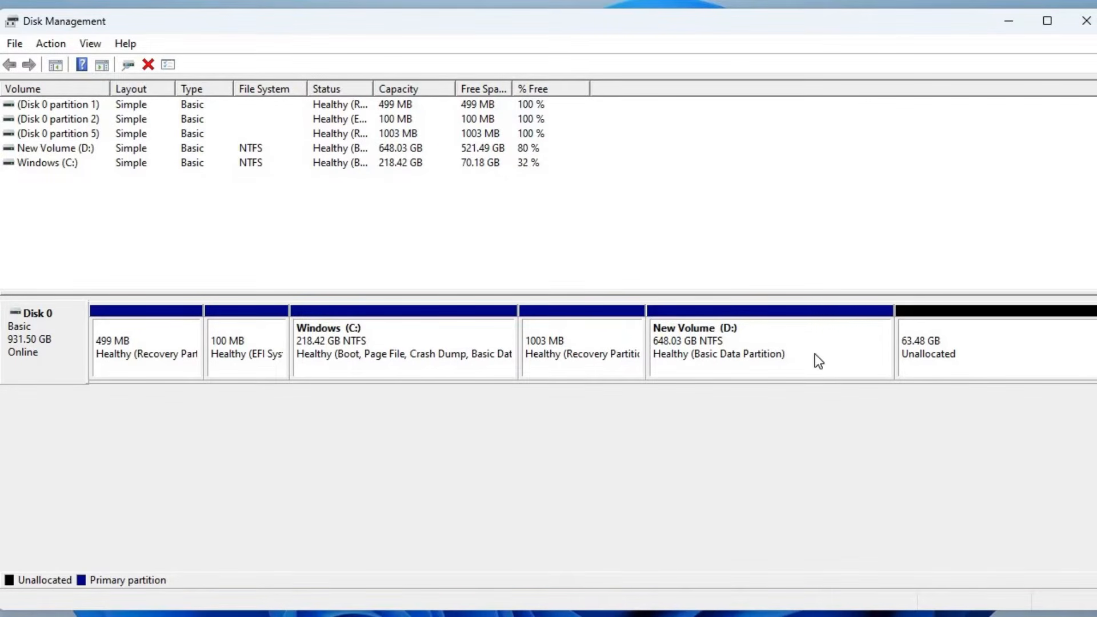
# - Extend New Volume (D:) with the full 65000 MB of unallocated space on Disk 0
pyautogui.click(799, 346)
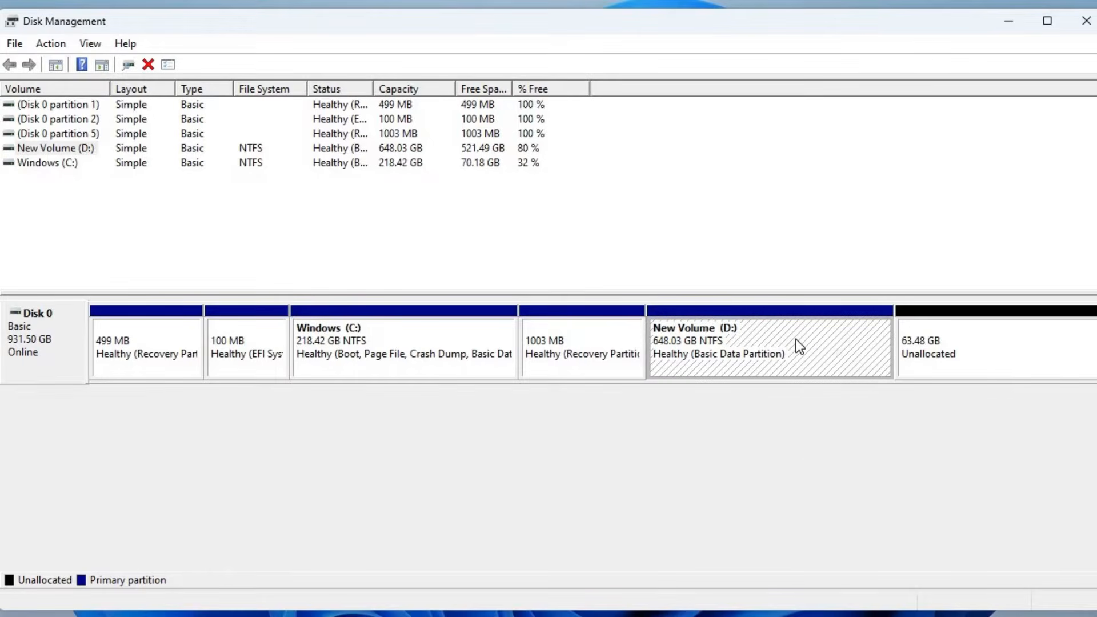
pyautogui.rightClick(798, 346)
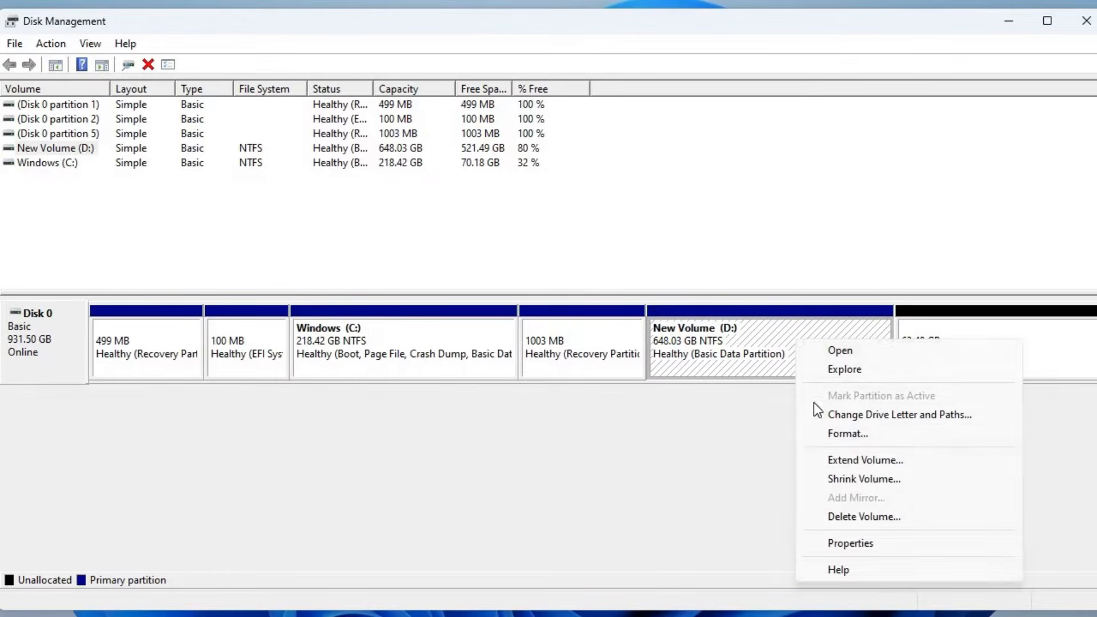
pyautogui.click(865, 460)
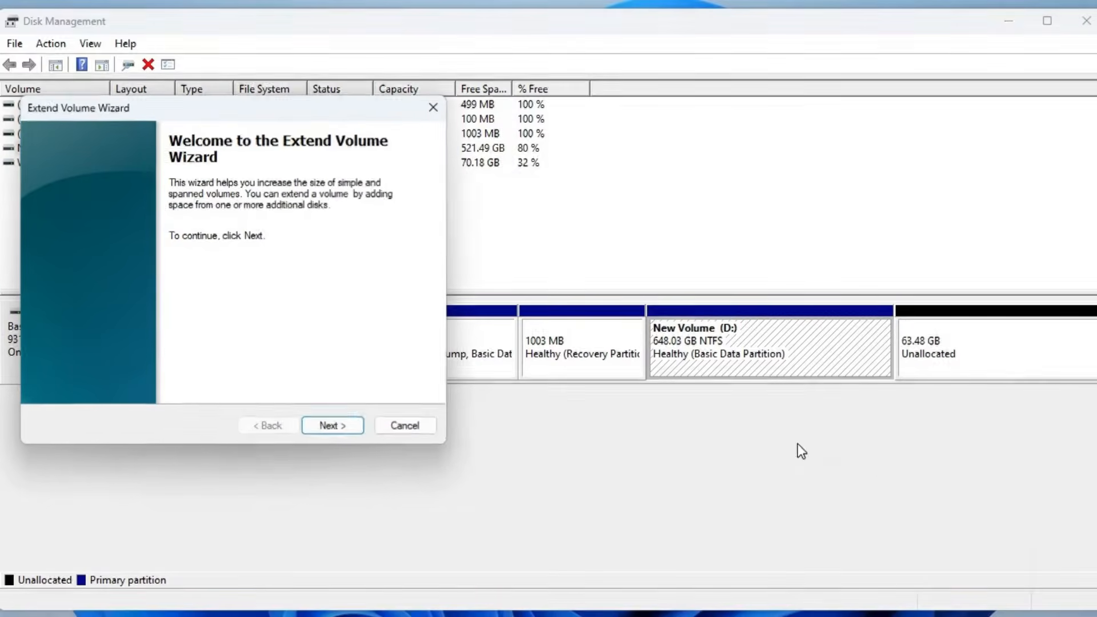
pyautogui.click(332, 426)
pyautogui.click(339, 425)
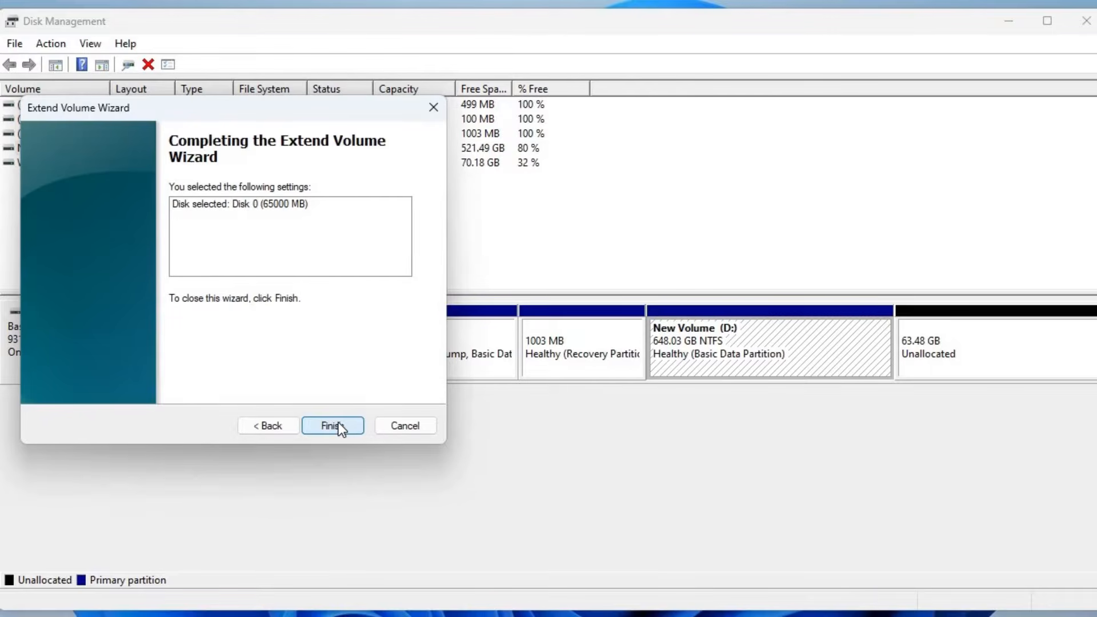
pyautogui.click(338, 423)
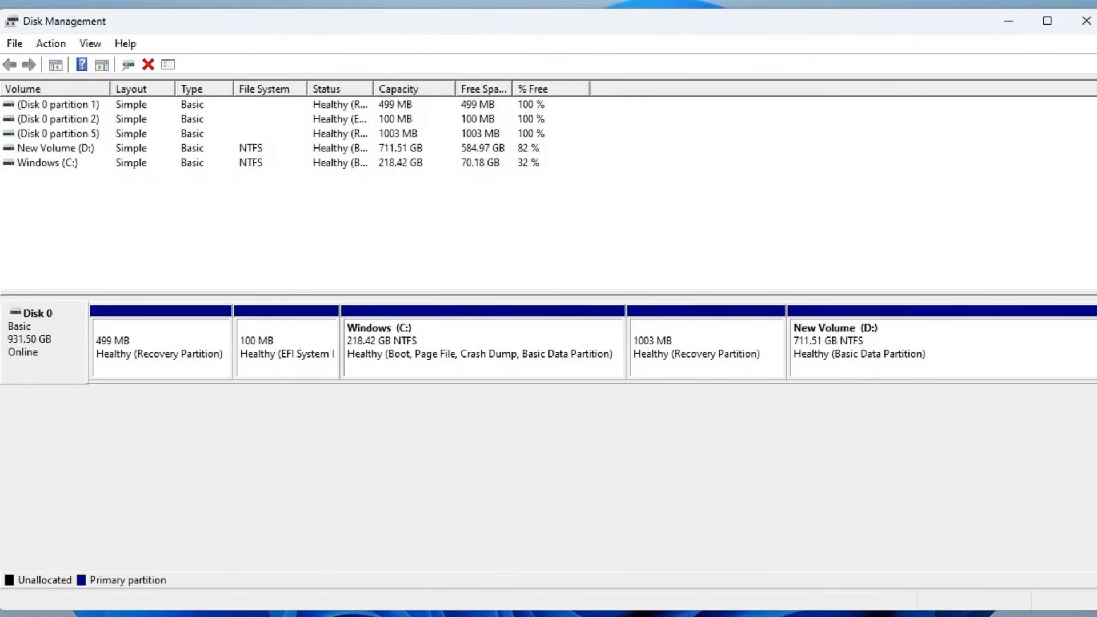
# - Open Command Prompt as administrator and move its window fully into view
pyautogui.press('super')
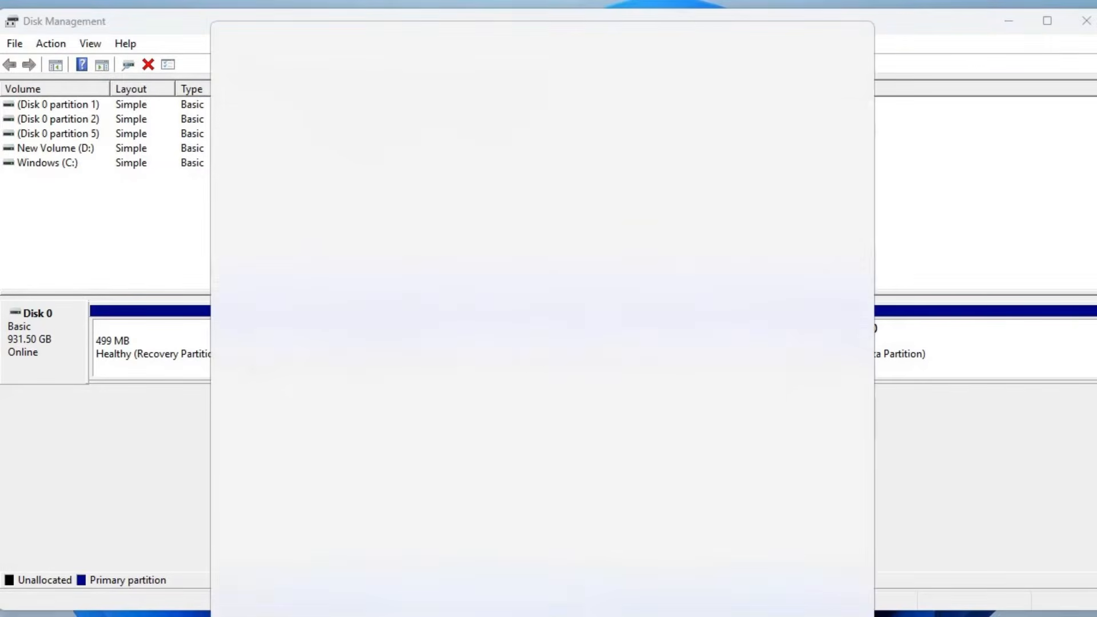
pyautogui.write('cmd')
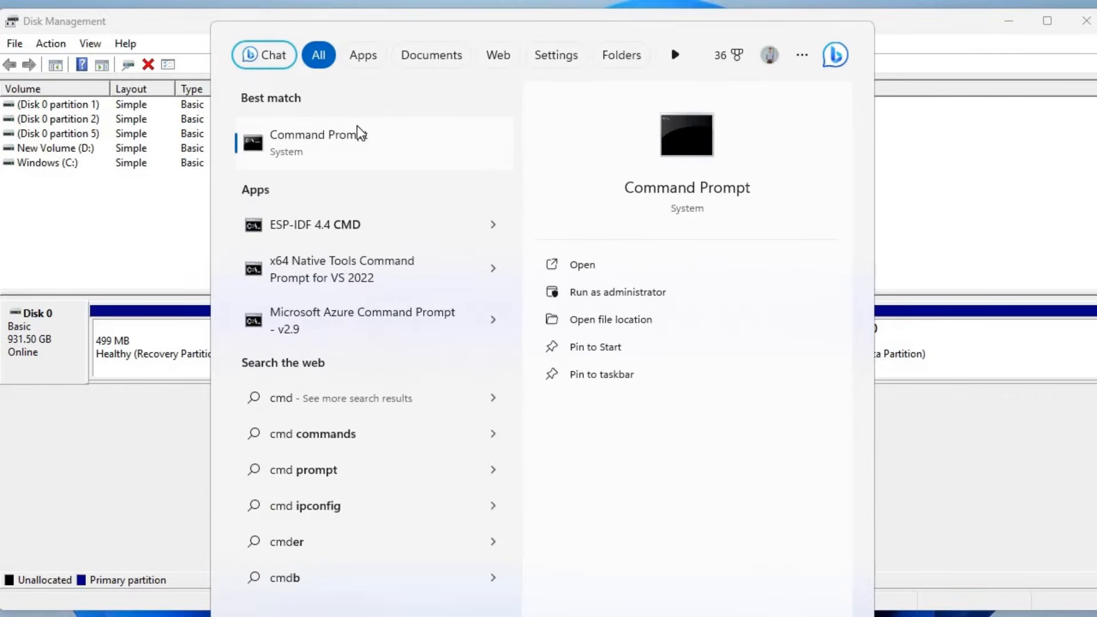
pyautogui.rightClick(358, 136)
pyautogui.click(425, 150)
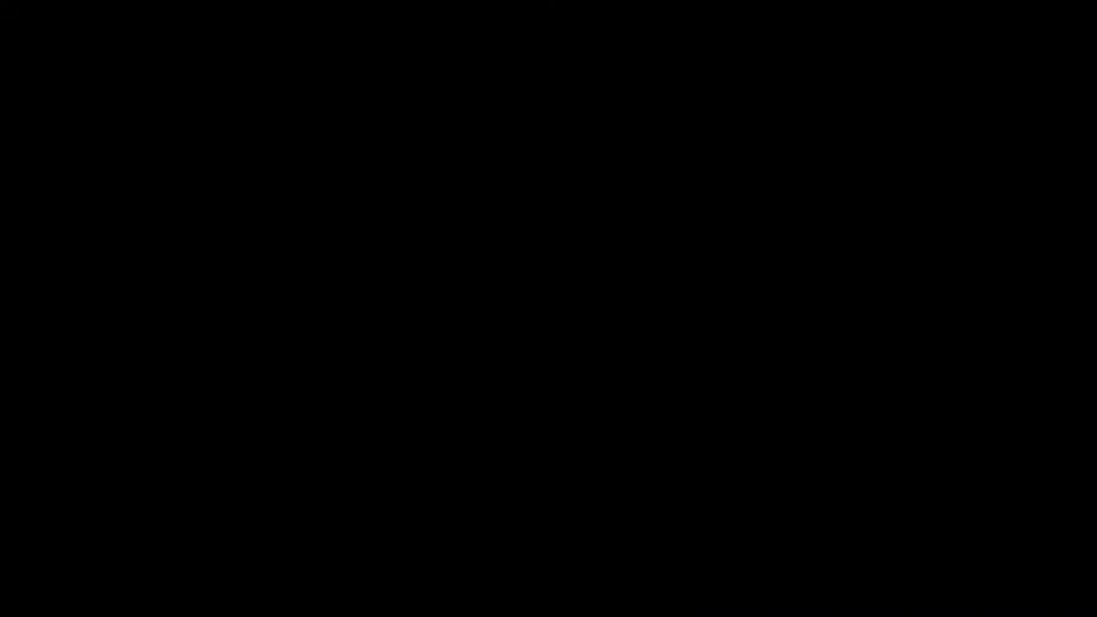
pyautogui.click(451, 437)
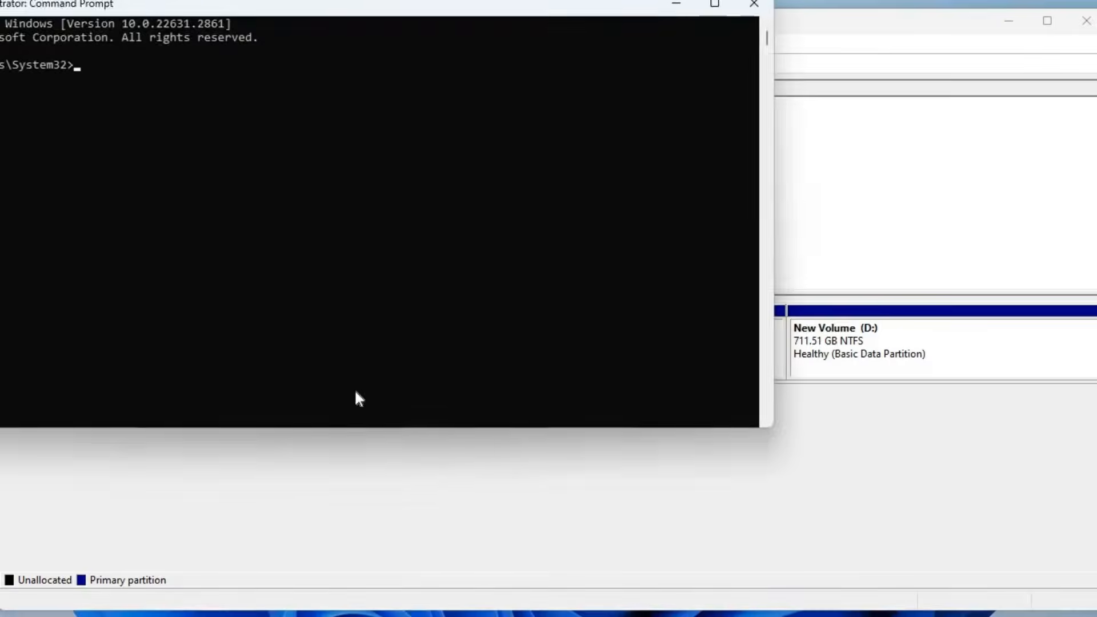
pyautogui.moveTo(279, 11); pyautogui.dragTo(443, 92)
pyautogui.click(252, 150)
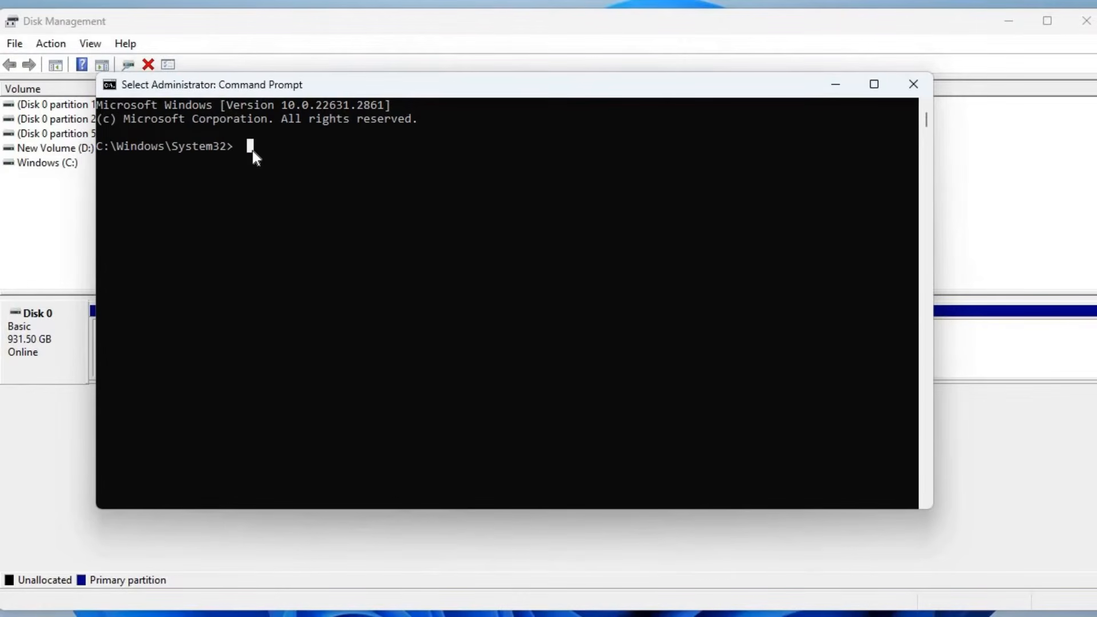
# - Start diskpart and list the available disks
pyautogui.write('diskpart')
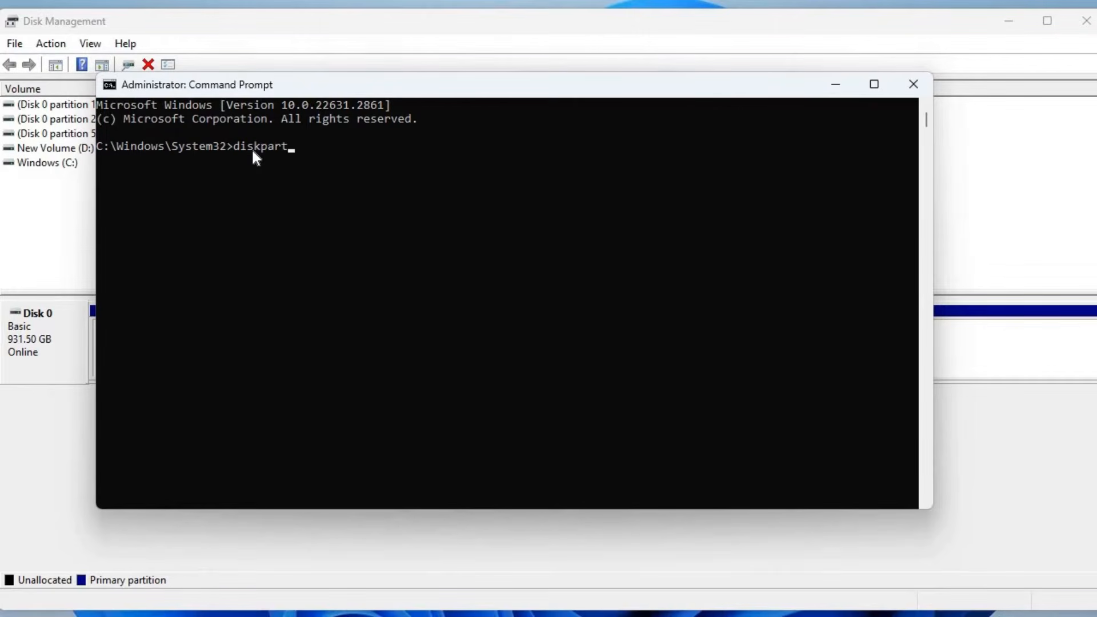
pyautogui.press('Return')
pyautogui.write('lis')
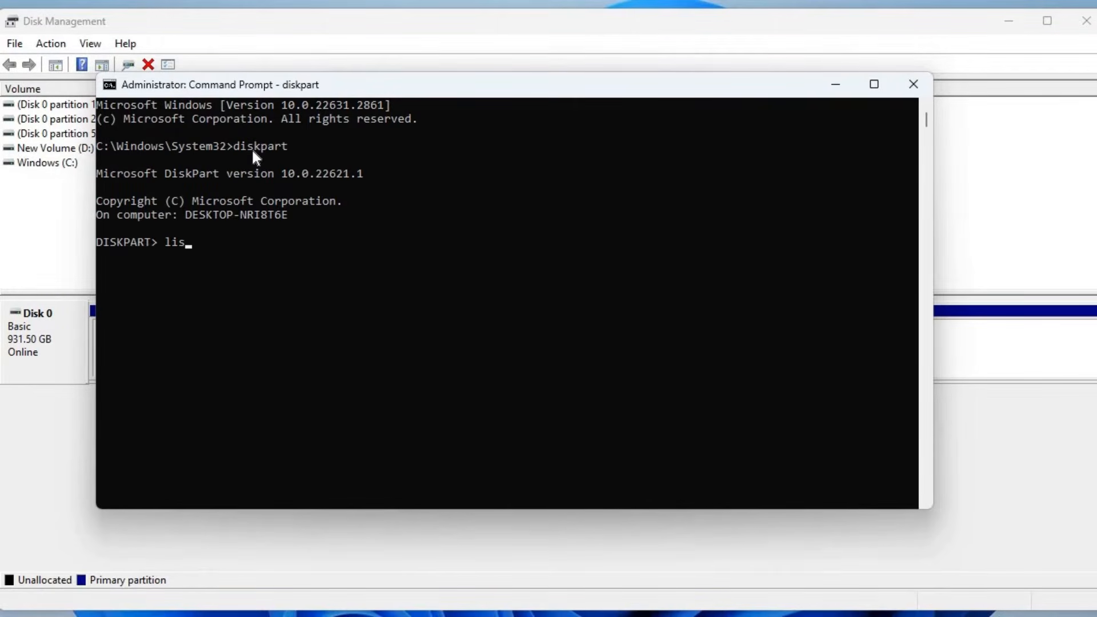
pyautogui.write('t disk')
pyautogui.press('Return')
# - Select disk 0 in DiskPart and list its partitions
pyautogui.write('sele')
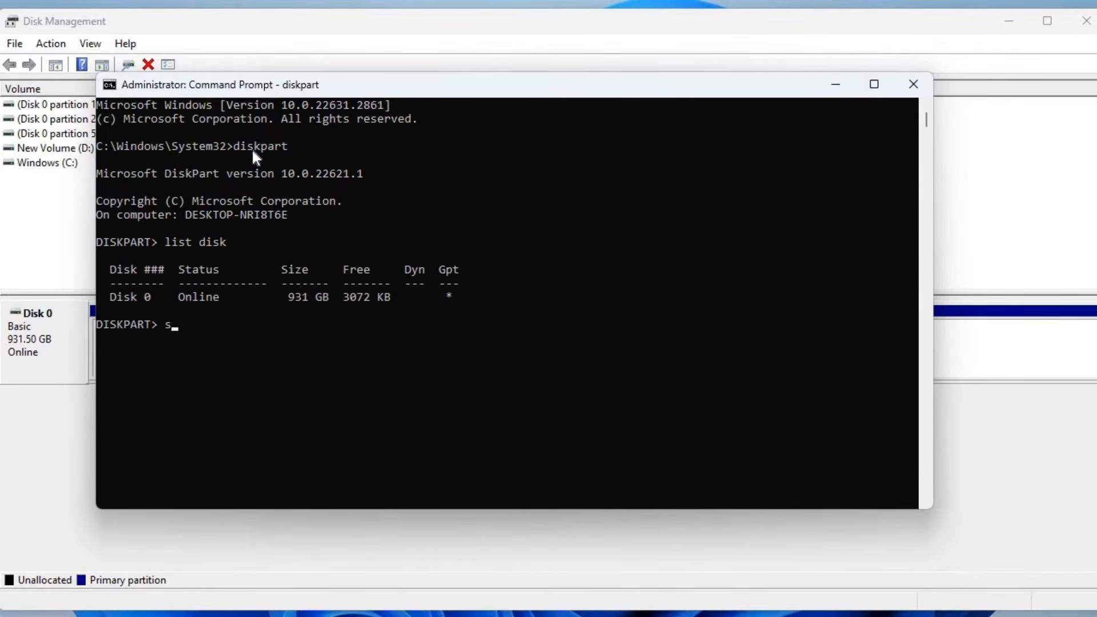
pyautogui.write('ct disk 0')
pyautogui.press('Return')
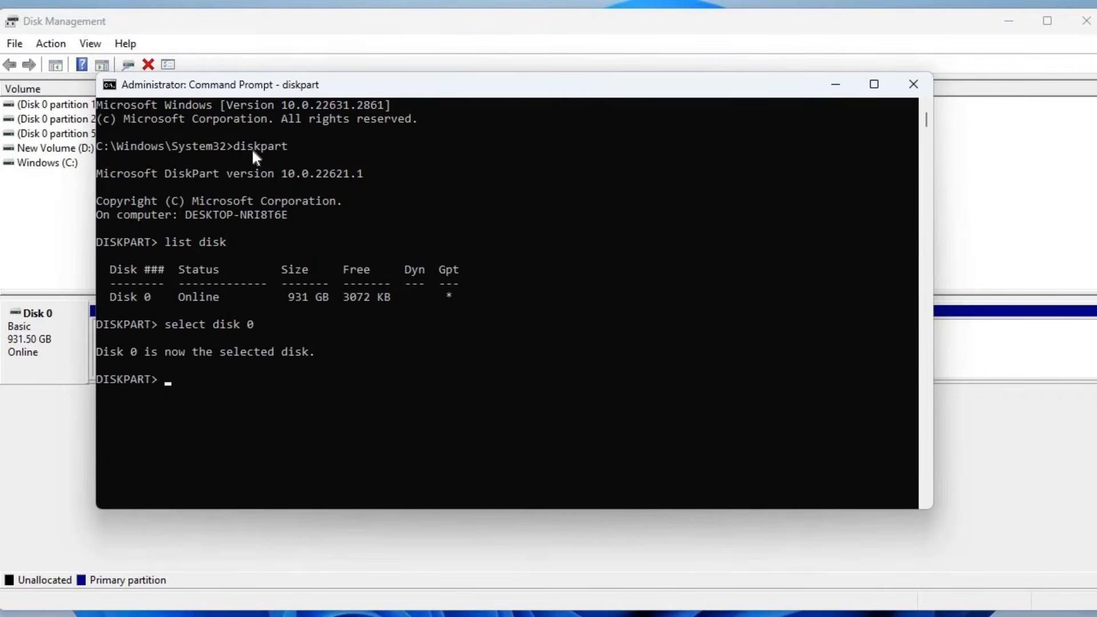
pyautogui.write('list partition')
pyautogui.press('Return')
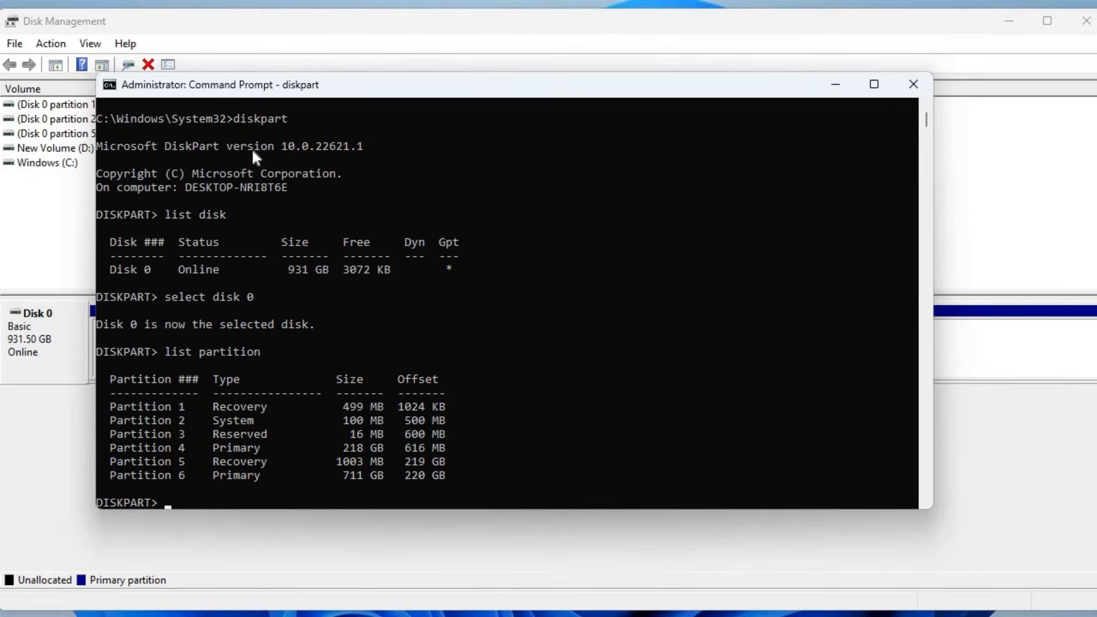
# - Assign drive letter X to the system partition, partition 2, and exit DiskPart
pyautogui.write('select partition 2')
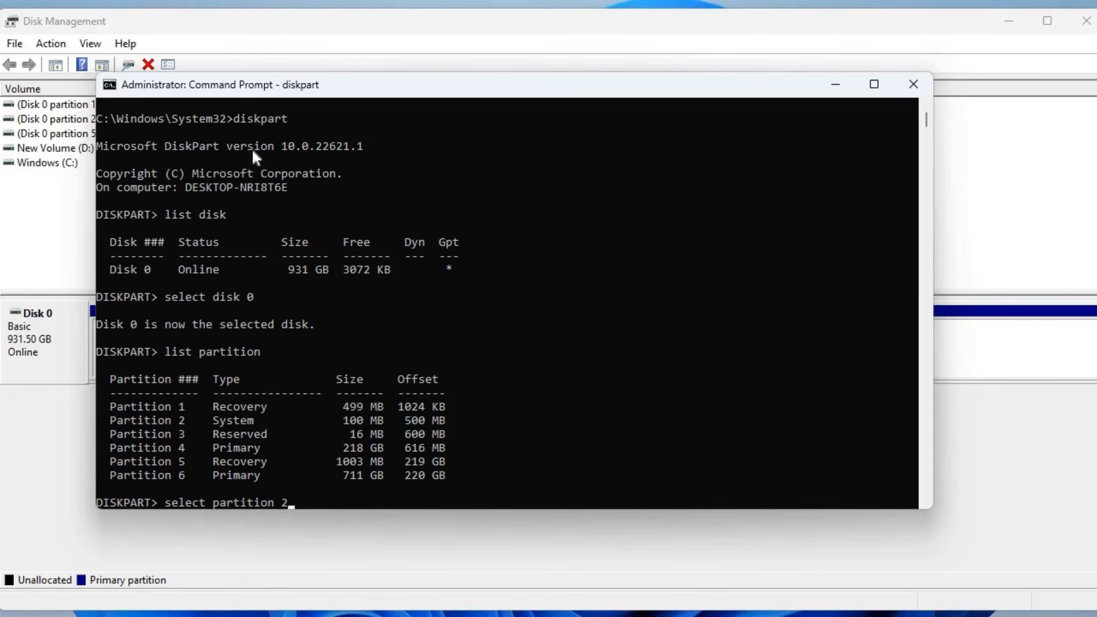
pyautogui.press('Return')
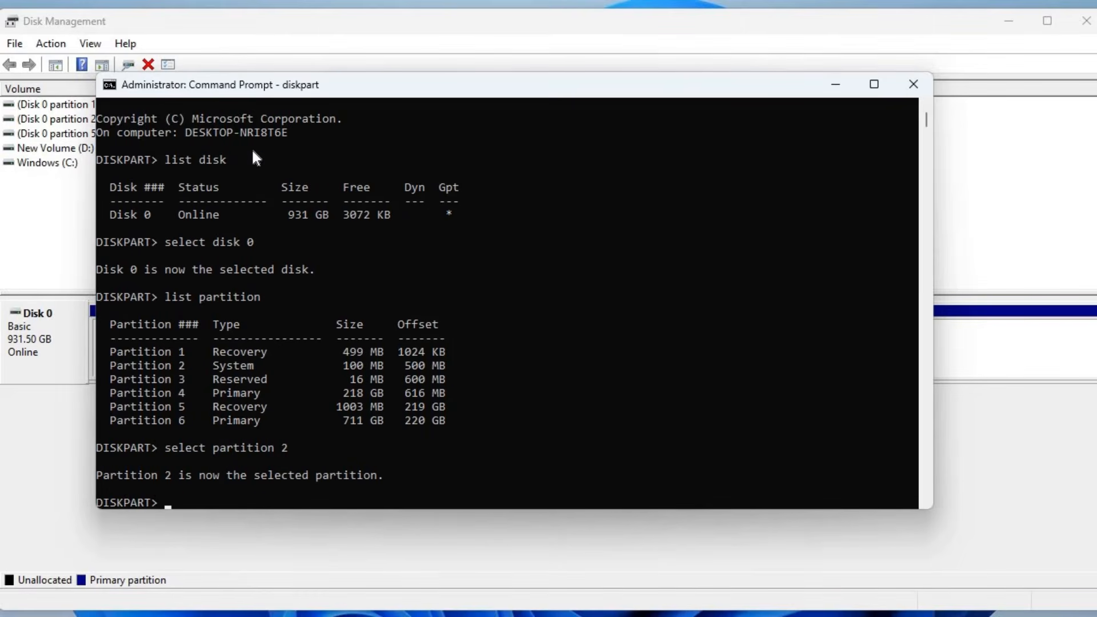
pyautogui.write('assign letter=x')
pyautogui.press('Return')
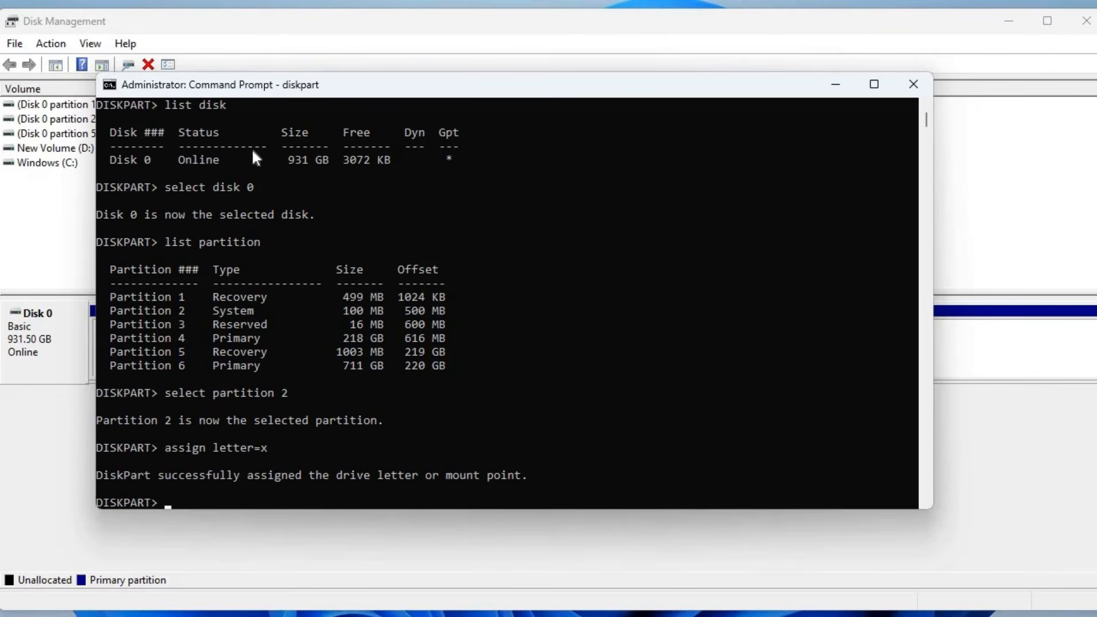
pyautogui.write('exit')
pyautogui.press('Return')
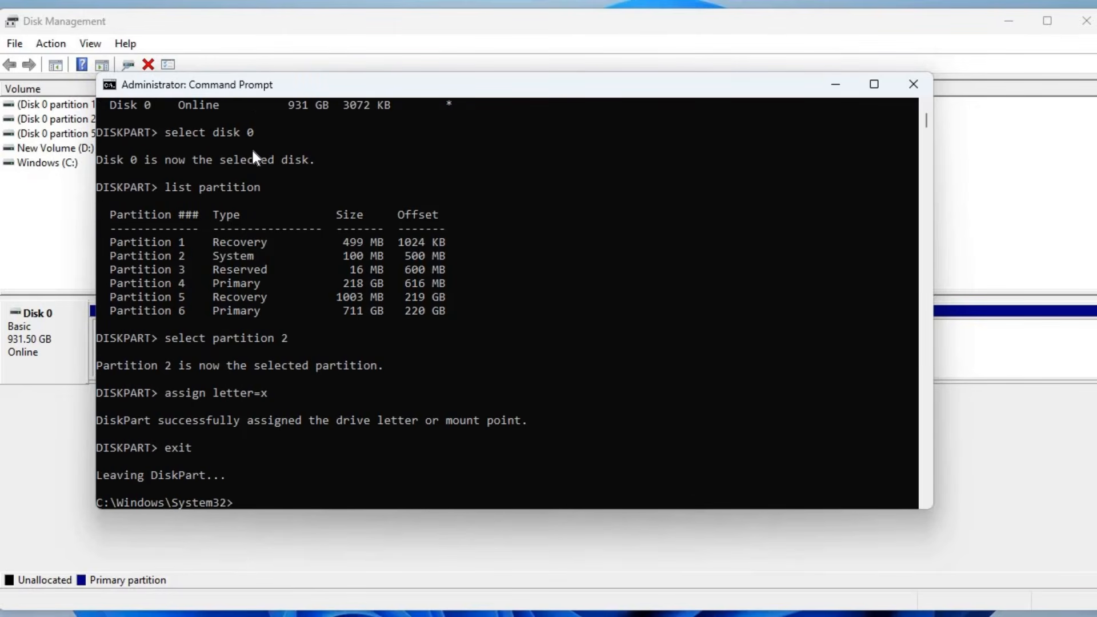
# - Switch the command line to drive X: and list its root directory
pyautogui.write('x:')
pyautogui.press('Return')
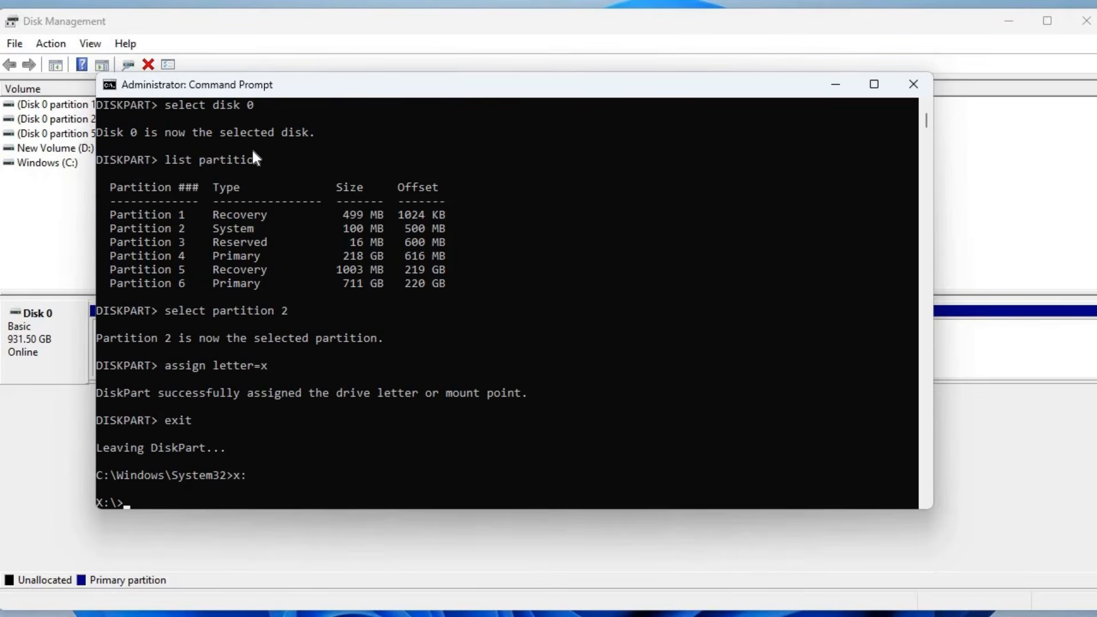
pyautogui.write('dir')
pyautogui.press('Return')
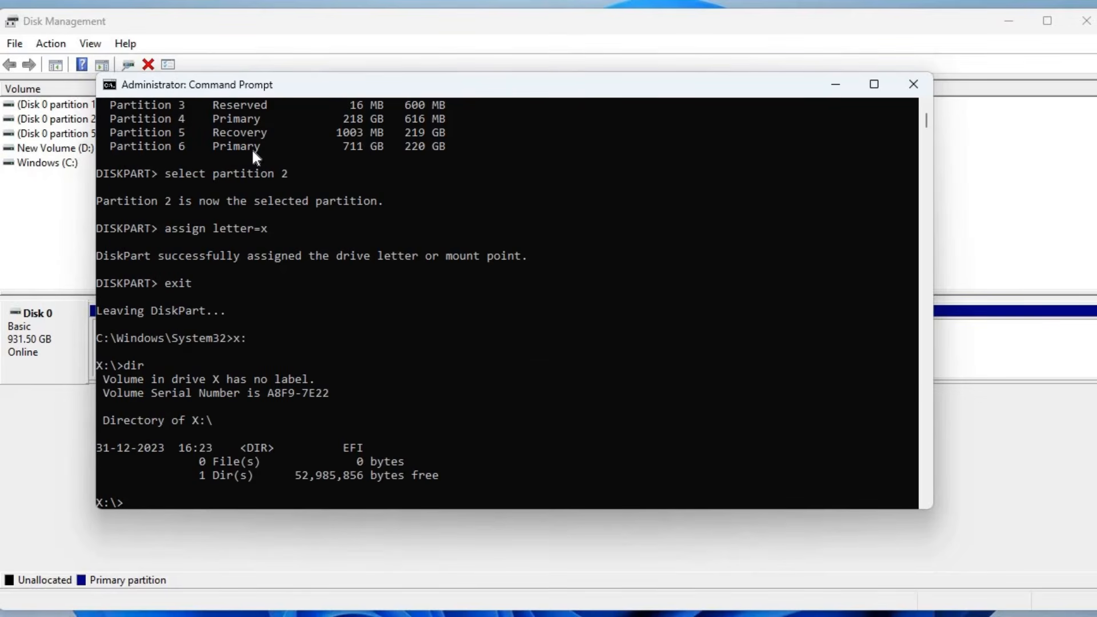
# - Change into the EFI directory on drive X: and list its contents
pyautogui.write('cd EFI')
pyautogui.press('Return')
pyautogui.write('dir')
pyautogui.press('Return')
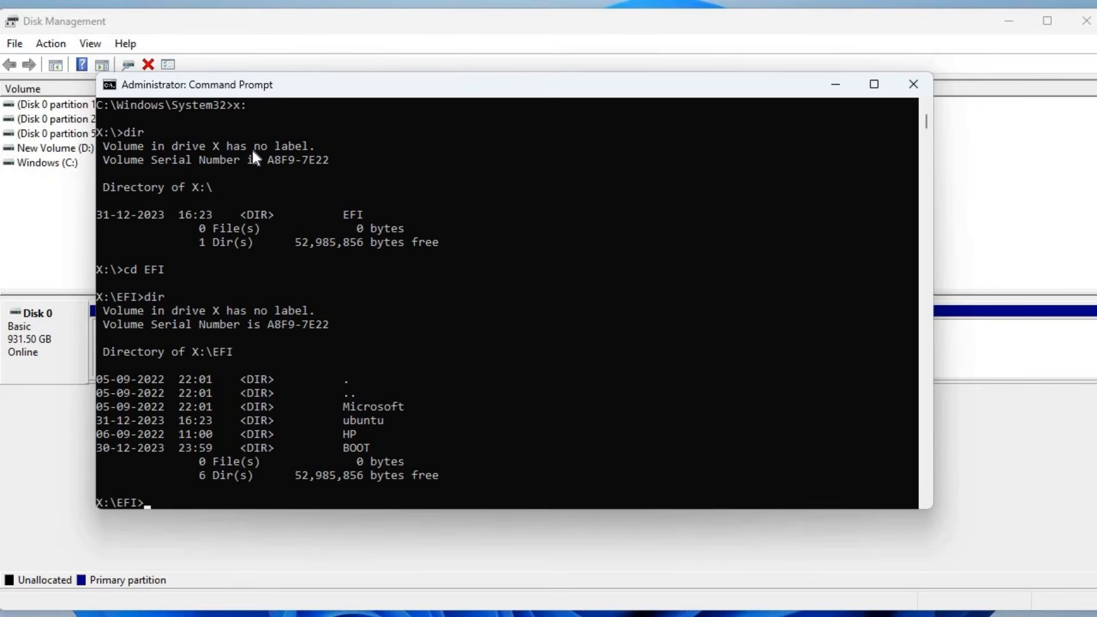
# - Remove the ubuntu folder and all its contents from X:\EFI with rd /s, and exit Command Prompt
pyautogui.write('rd ubuntu')
pyautogui.write('/s')
pyautogui.press('Return')
pyautogui.write('Y')
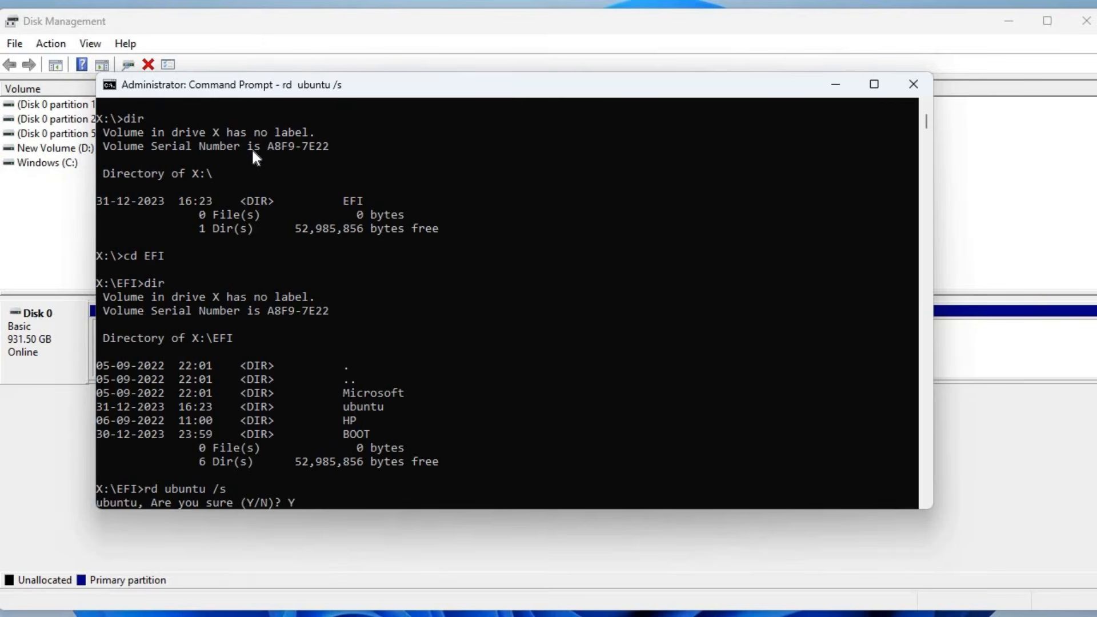
pyautogui.press('Return')
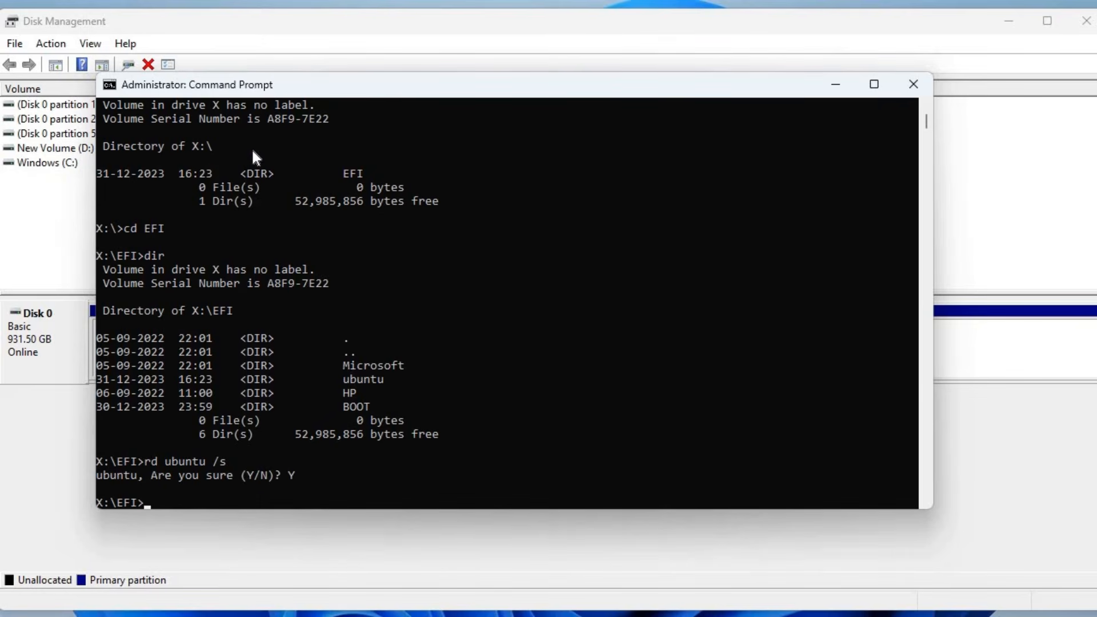
pyautogui.write('exit')
pyautogui.press('Return')
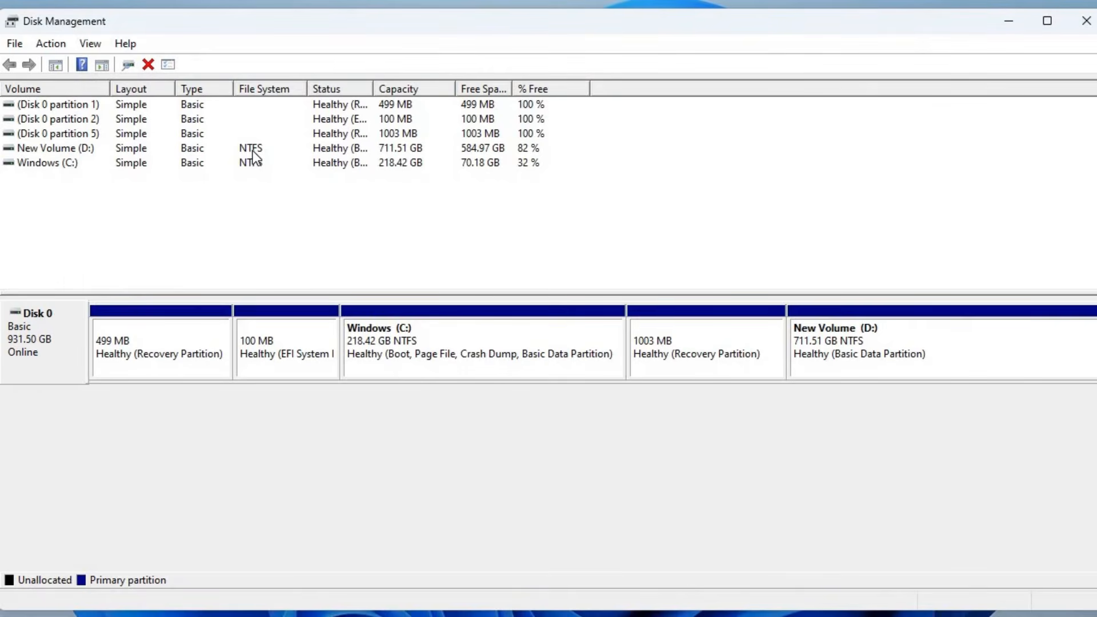